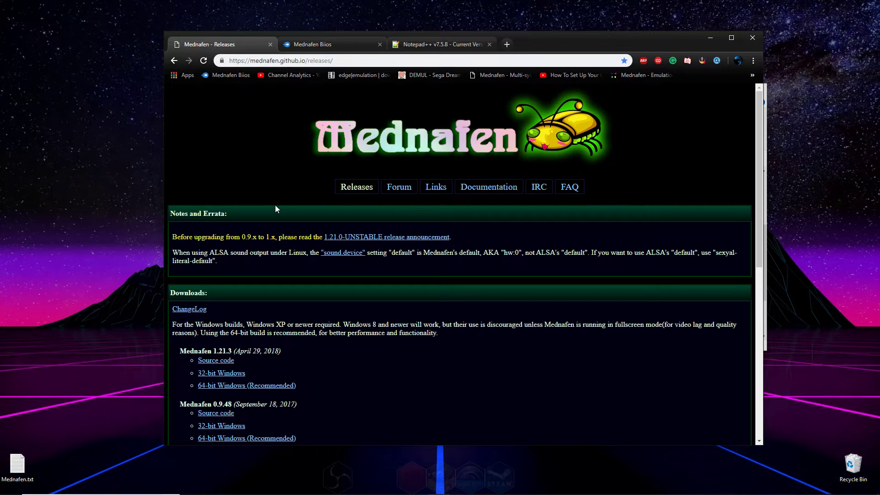
# Step: Download the recommended 64-bit Windows build of Mednafen 1.21.3 and save it to the desktop
pyautogui.scroll(-1, 275, 206)
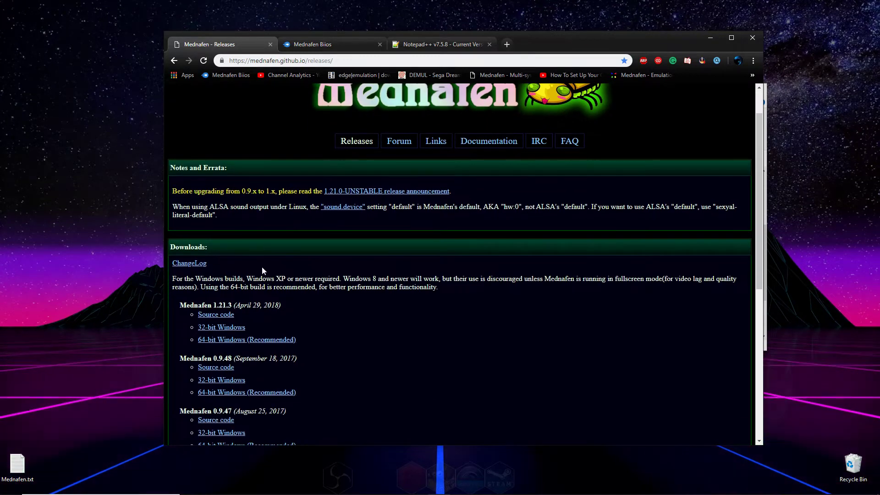
pyautogui.scroll(-1, 262, 270)
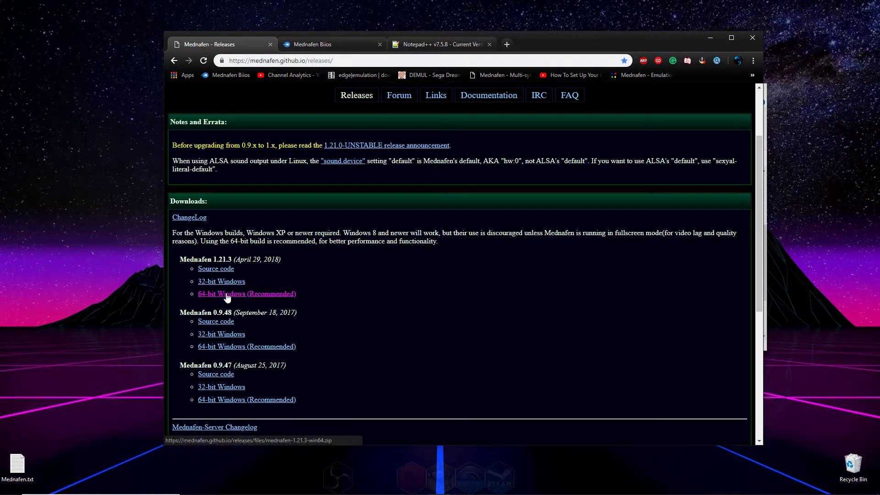
pyautogui.click(261, 297)
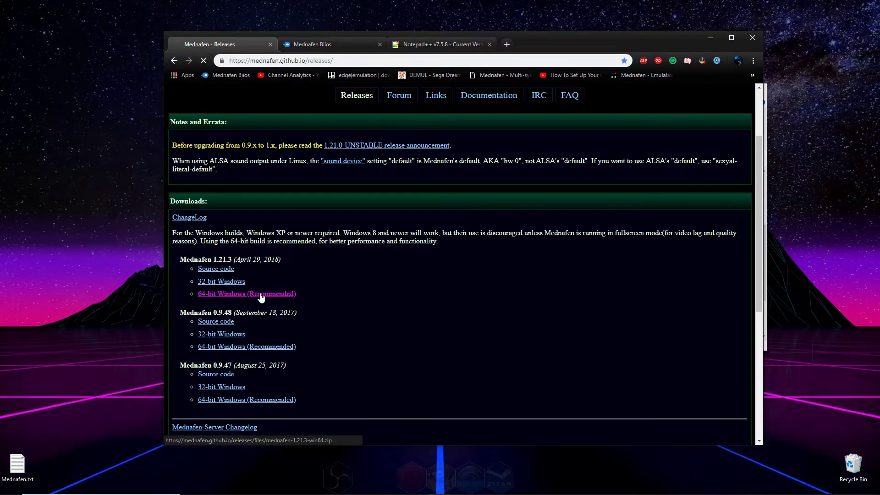
pyautogui.click(527, 262)
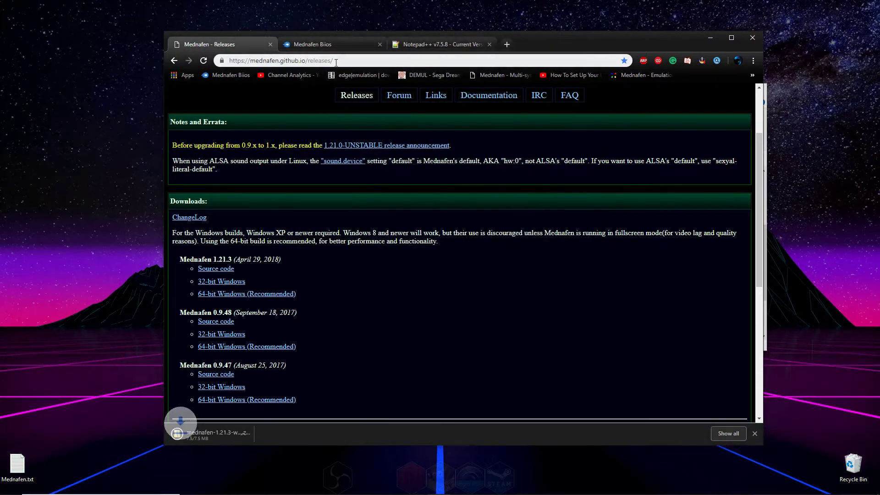
# Step: Download Mednafen Biios.zip from its MediaFire page and save it to the desktop
pyautogui.click(352, 46)
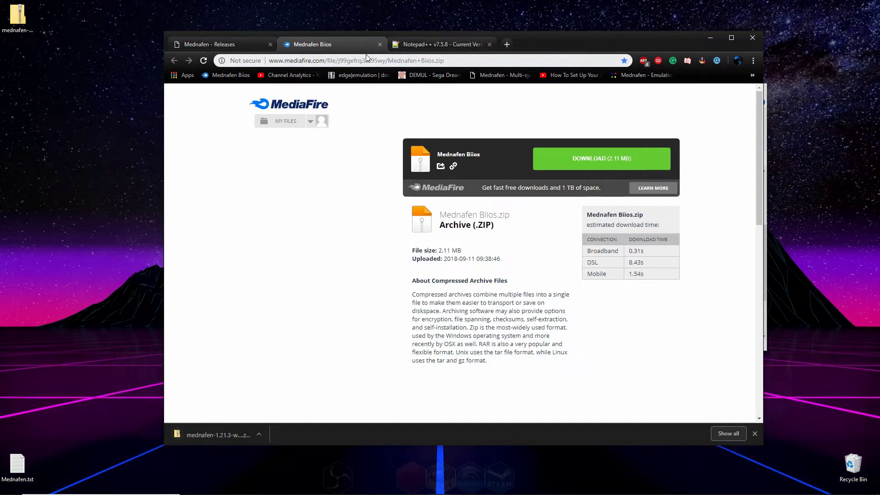
pyautogui.click(596, 160)
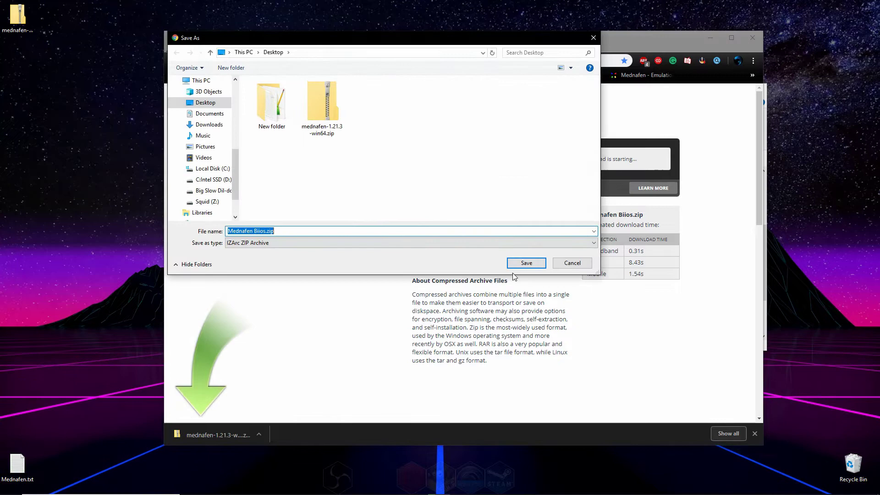
pyautogui.click(526, 263)
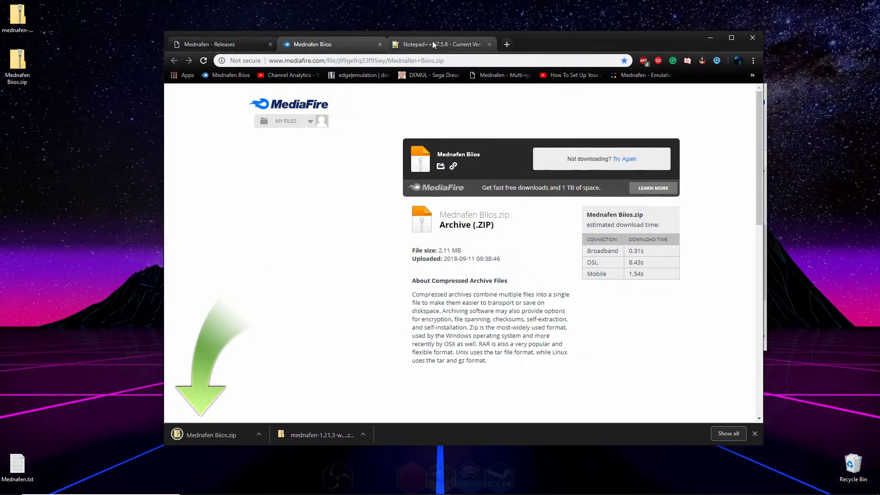
# Step: Download the 32-bit Notepad++ 7.5.8 installer from the Notepad++ download page
pyautogui.click(435, 44)
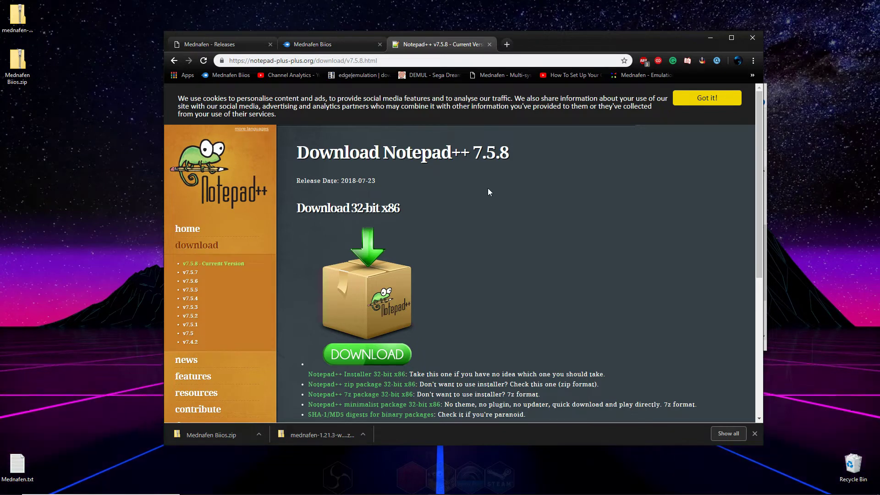
pyautogui.scroll(-1, 477, 207)
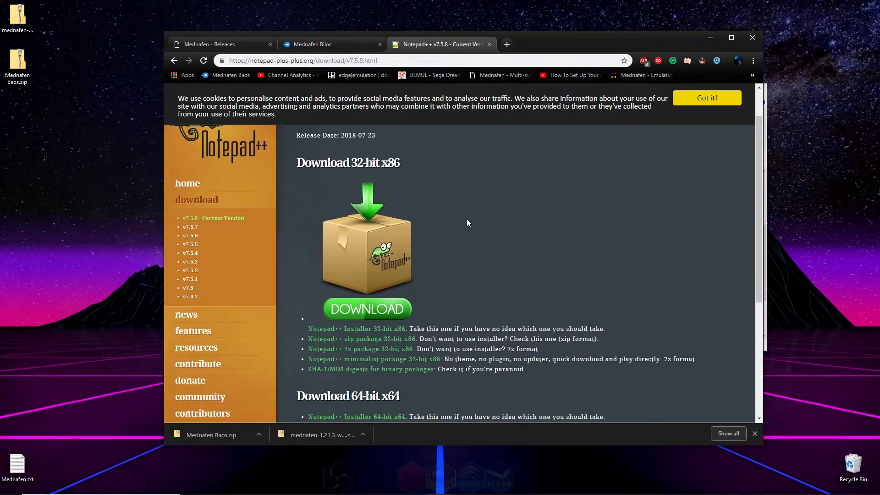
pyautogui.click(367, 310)
pyautogui.click(517, 260)
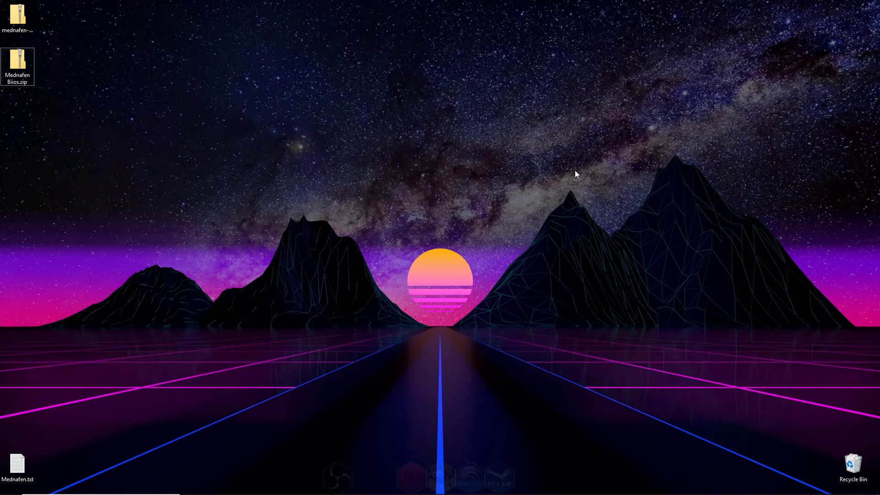
# Step: Create a new folder on the desktop with its default name and open it in a clear area of the screen
pyautogui.rightClick(307, 177)
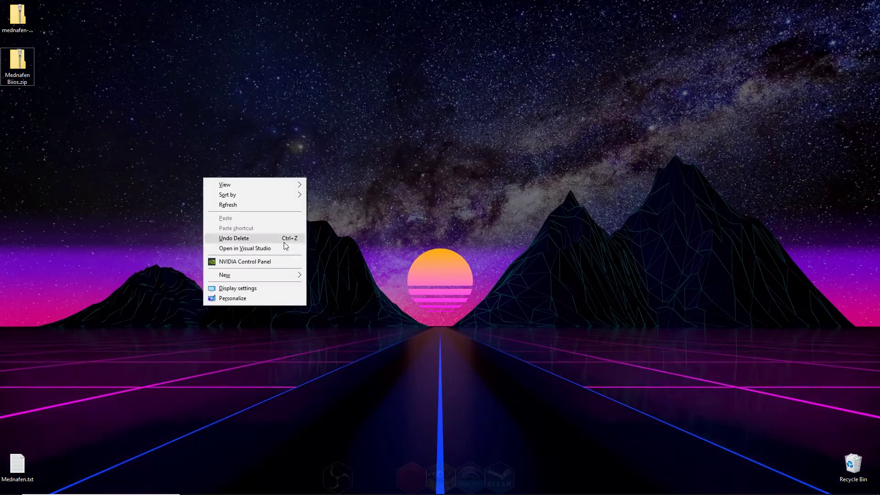
pyautogui.click(282, 274)
pyautogui.click(339, 276)
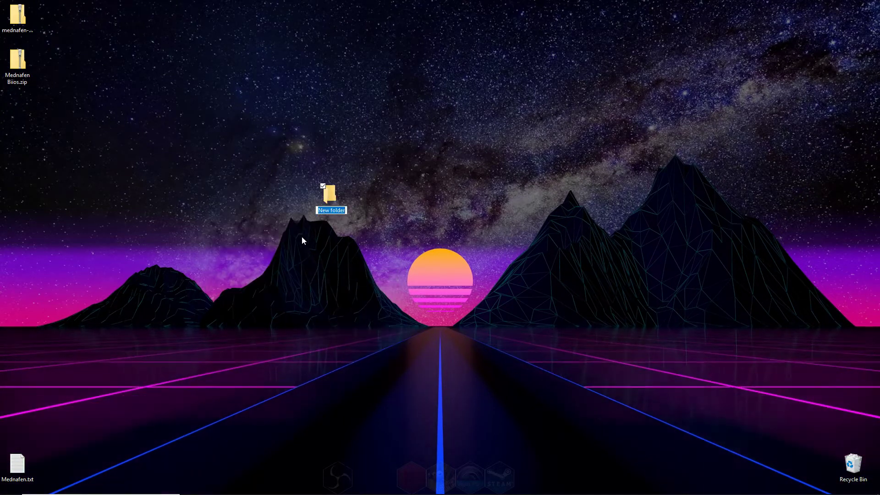
pyautogui.doubleClick(343, 194)
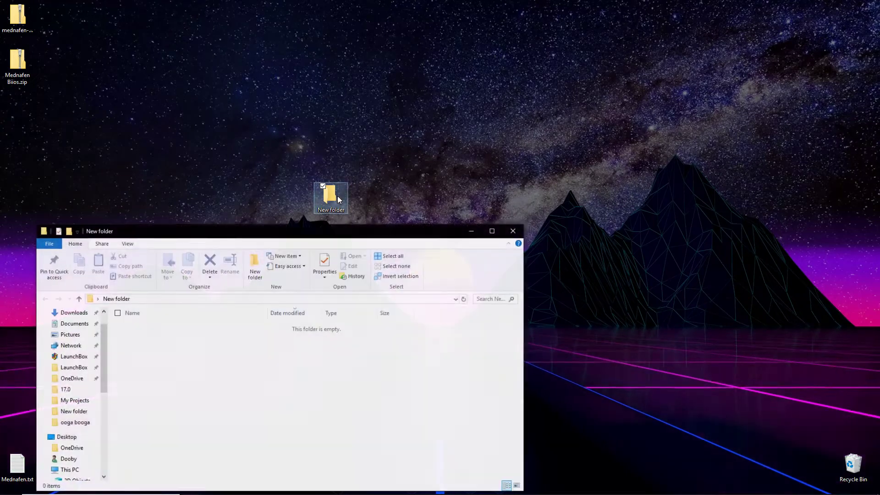
pyautogui.moveTo(303, 233); pyautogui.dragTo(502, 120)
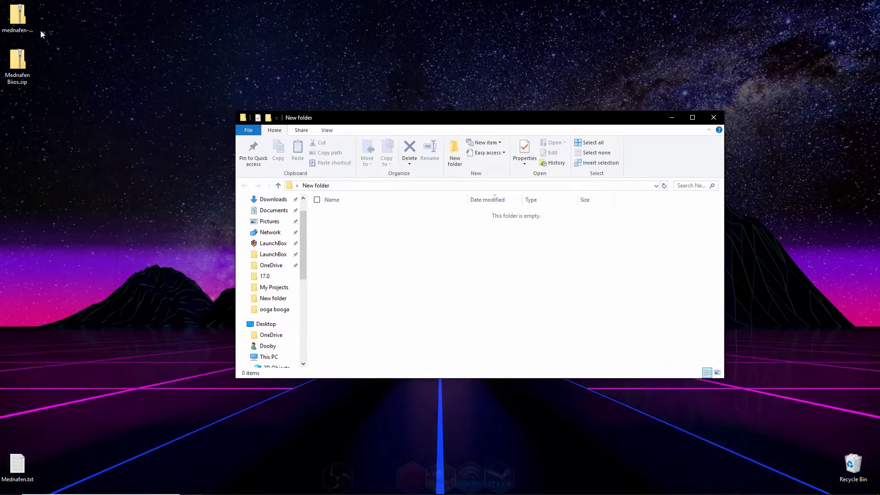
# Step: Copy all contents of the mednafen-1.21.3-win64.zip archive into New folder and close the archive
pyautogui.doubleClick(35, 12)
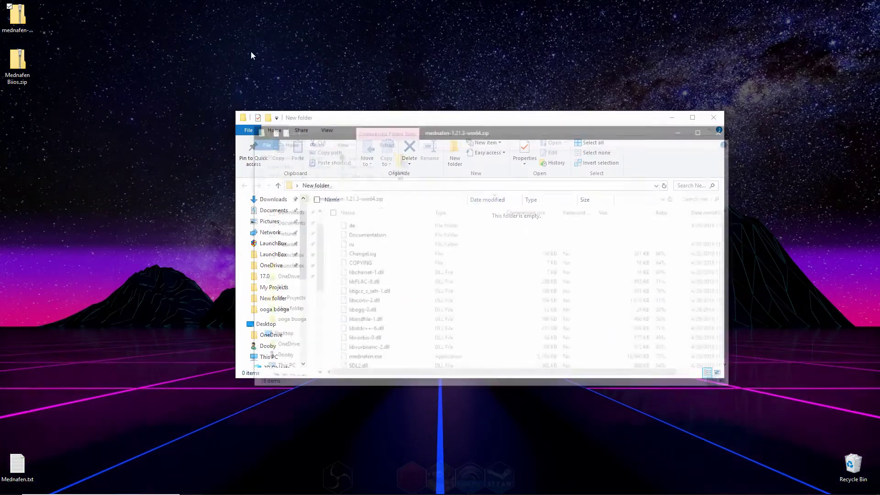
pyautogui.moveTo(473, 133); pyautogui.dragTo(120, 106)
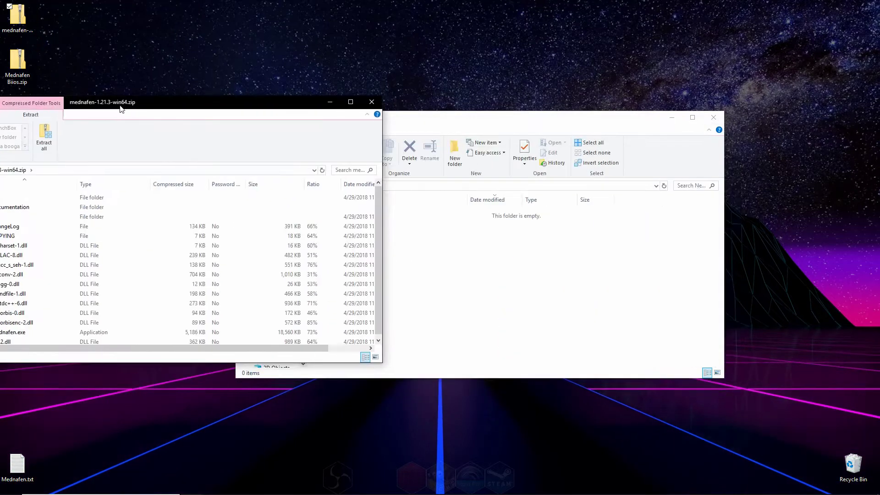
pyautogui.click(192, 265)
pyautogui.hotkey('ctrl', 'a')
pyautogui.moveTo(172, 257); pyautogui.dragTo(492, 258)
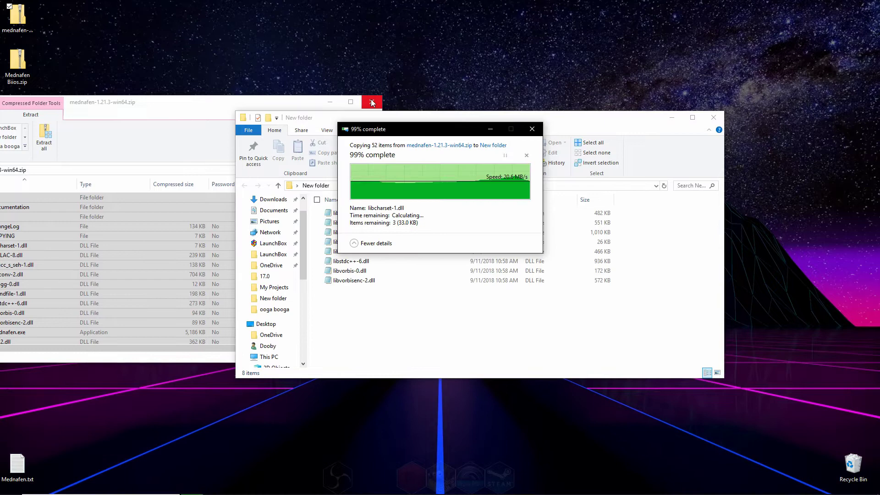
pyautogui.click(372, 102)
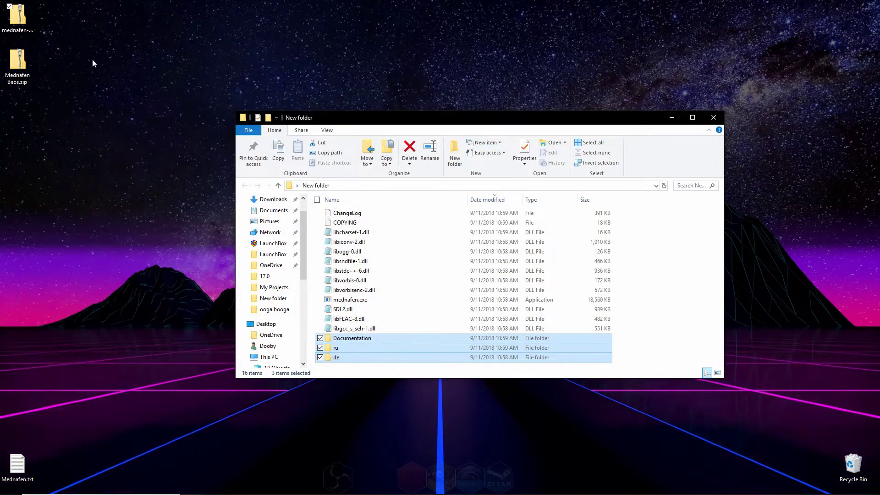
# Step: Copy all the BIOS files from the Mednafen Biios folder inside Mednafen Biios.zip into New folder, and close the archive
pyautogui.doubleClick(21, 69)
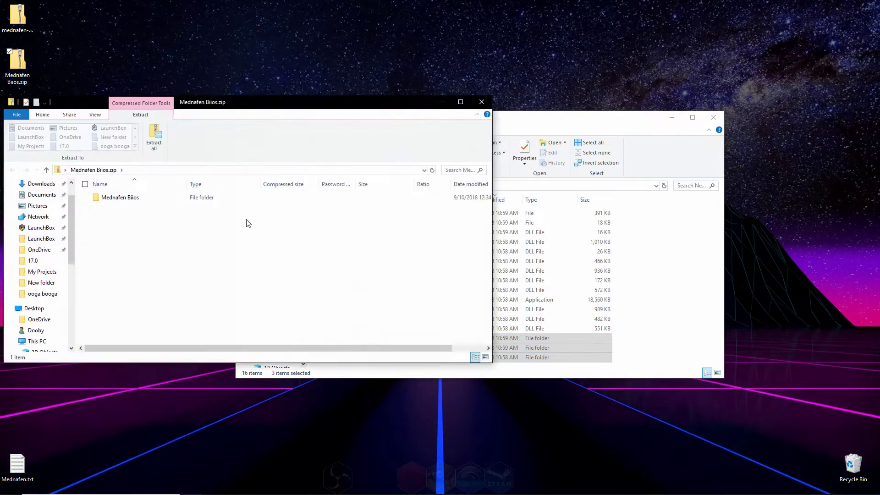
pyautogui.click(131, 200)
pyautogui.doubleClick(131, 200)
pyautogui.moveTo(169, 298); pyautogui.dragTo(694, 294)
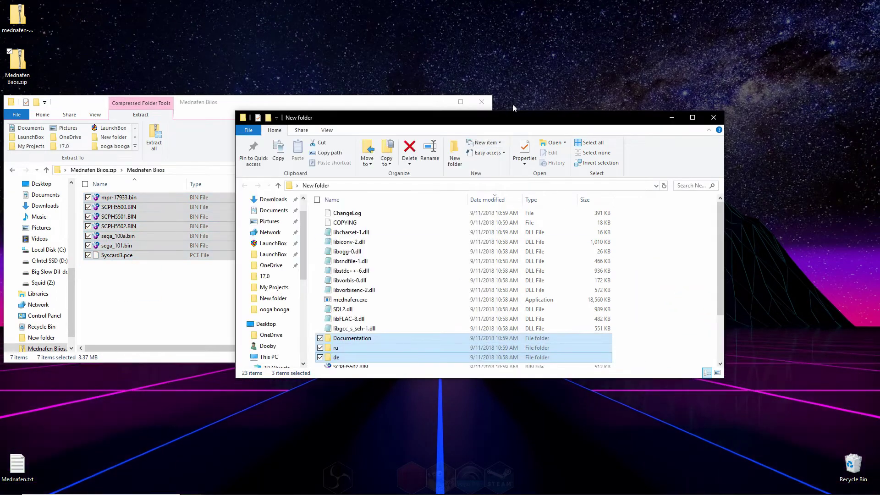
pyautogui.click(483, 100)
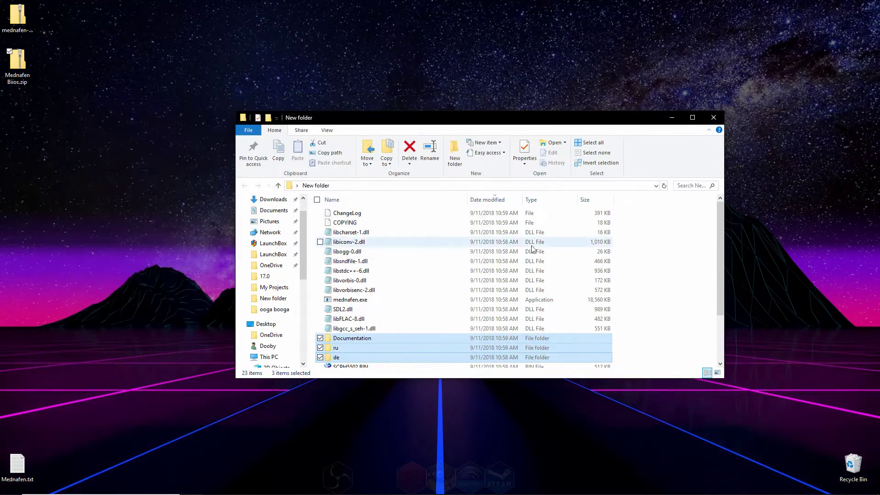
# Step: Run mednafen.exe once from New folder and dismiss its error dialog
pyautogui.click(527, 252)
pyautogui.click(387, 303)
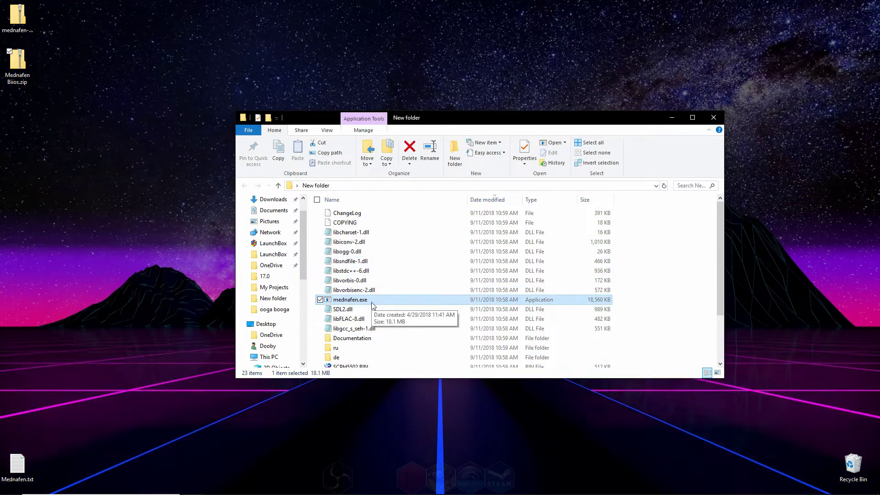
pyautogui.doubleClick(375, 303)
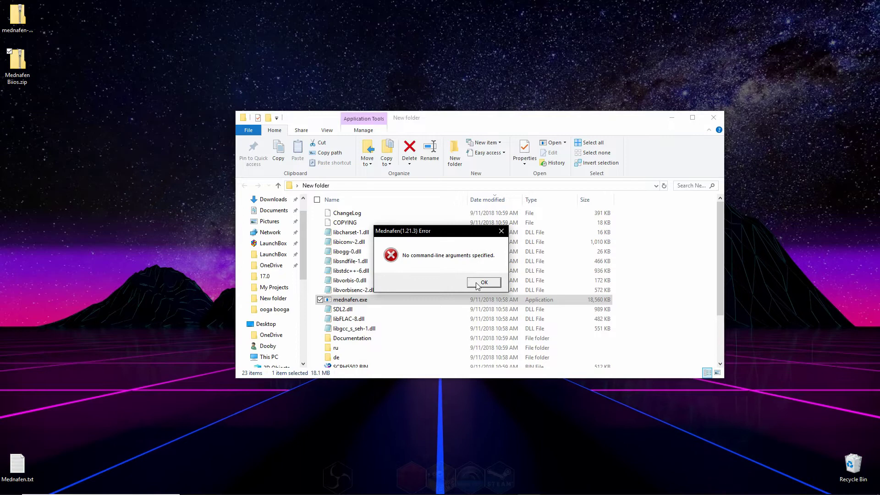
pyautogui.click(478, 283)
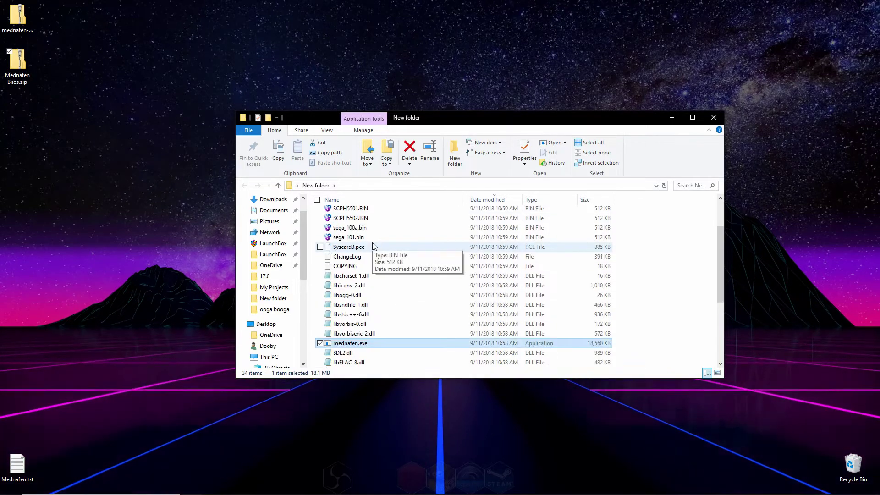
# Step: Open mednafen.cfg from New folder for editing in Notepad++
pyautogui.scroll(-4, 372, 246)
pyautogui.press('Home')
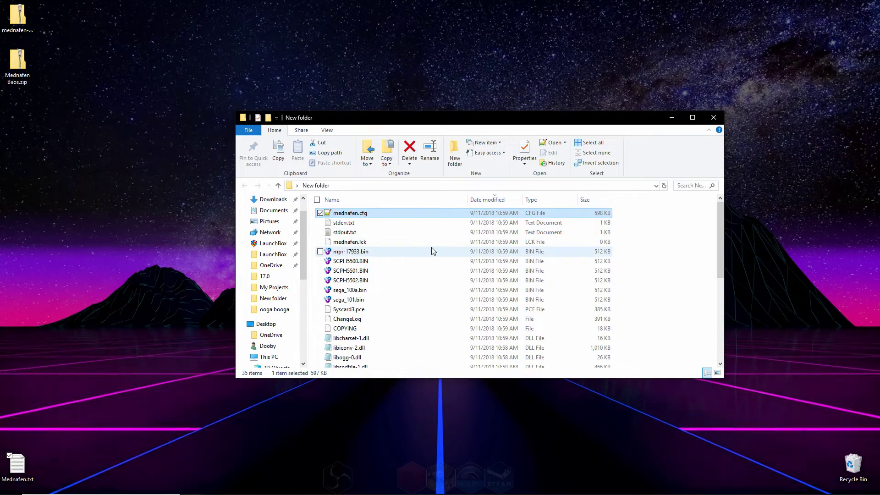
pyautogui.rightClick(359, 214)
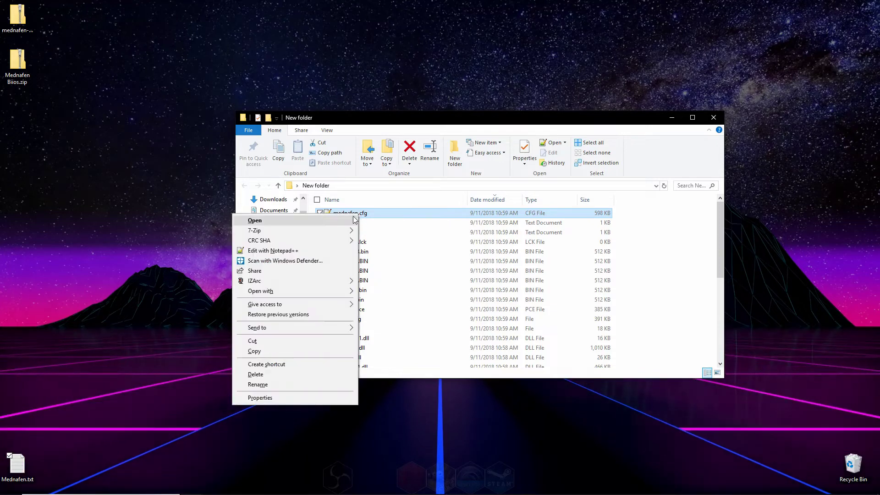
pyautogui.click(330, 251)
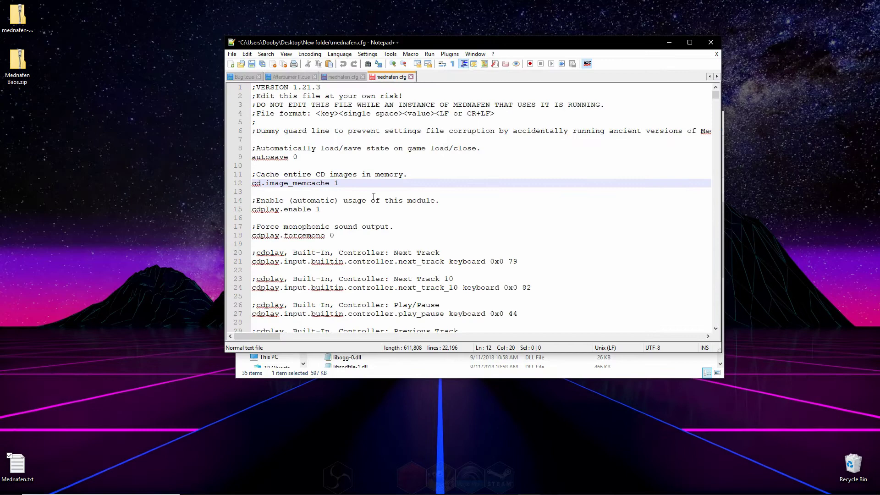
# Step: Find ";Cache entire CD images in memory" in mednafen.cfg using the text from Mednafen.txt, and set cd.image_memcache to 1
pyautogui.click(265, 54)
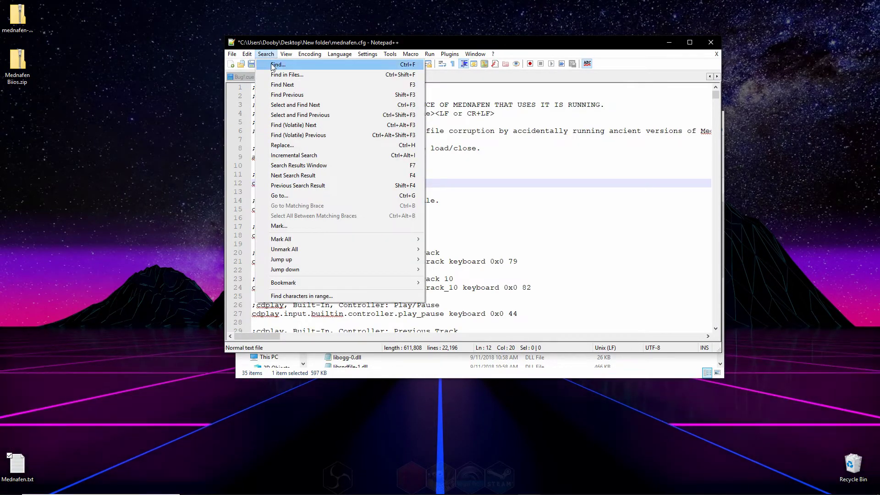
pyautogui.click(275, 65)
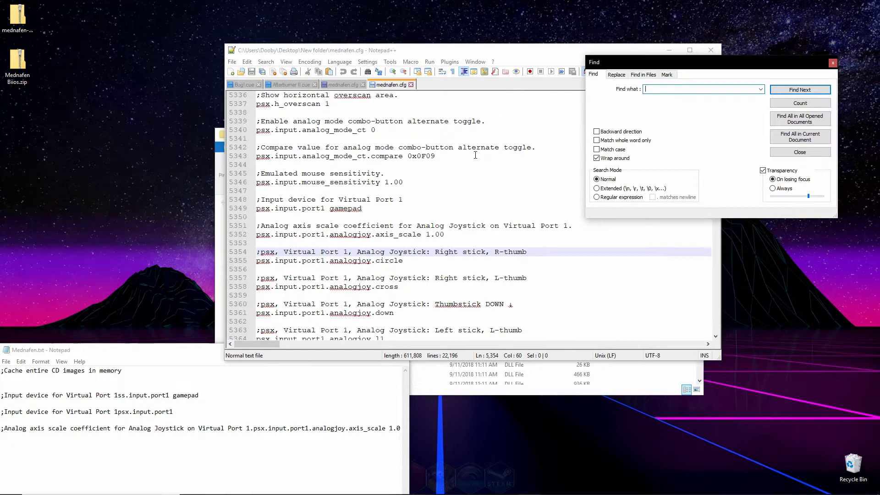
pyautogui.click(145, 369)
pyautogui.hotkey('shift', 'Home')
pyautogui.hotkey('ctrl', 'c')
pyautogui.click(701, 89)
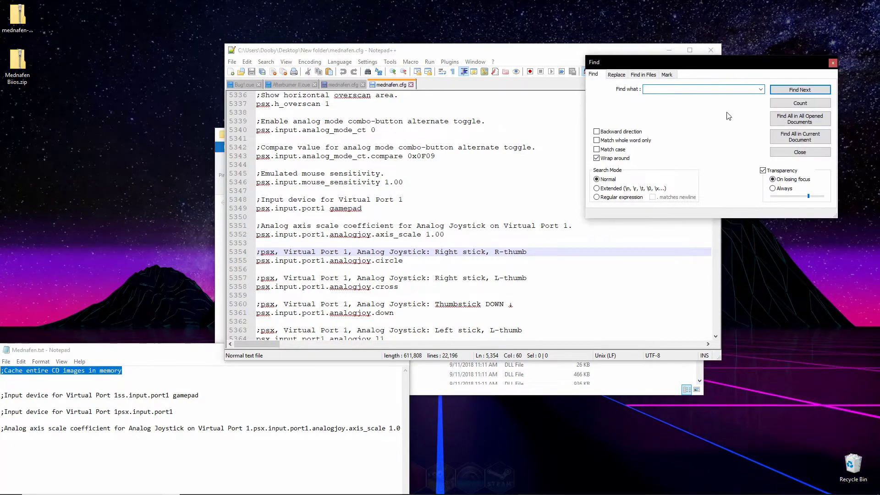
pyautogui.hotkey('ctrl', 'v')
pyautogui.click(795, 90)
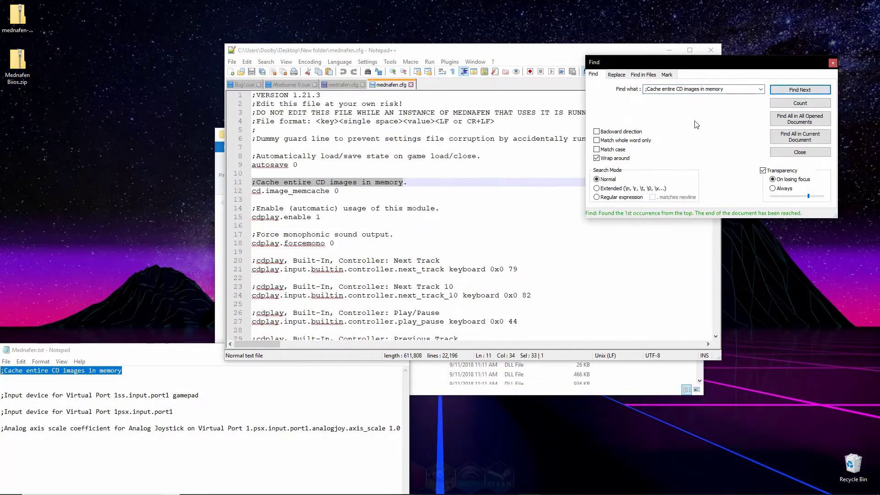
pyautogui.doubleClick(336, 191)
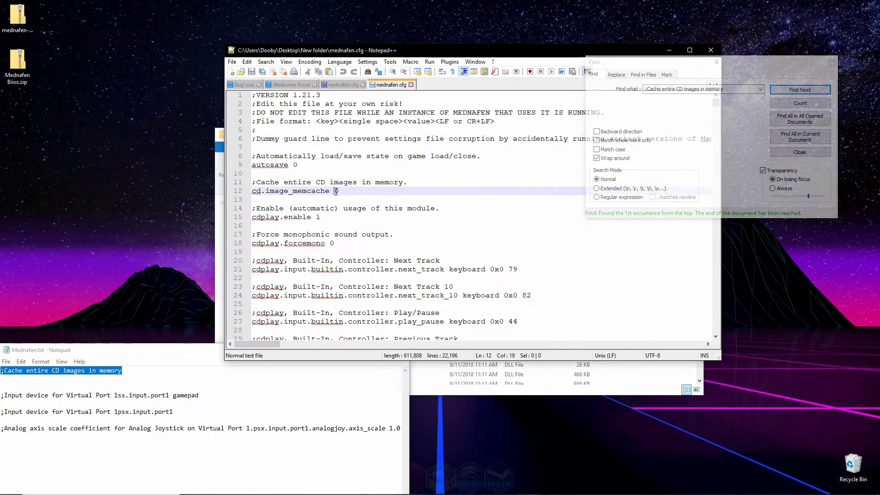
pyautogui.write('1')
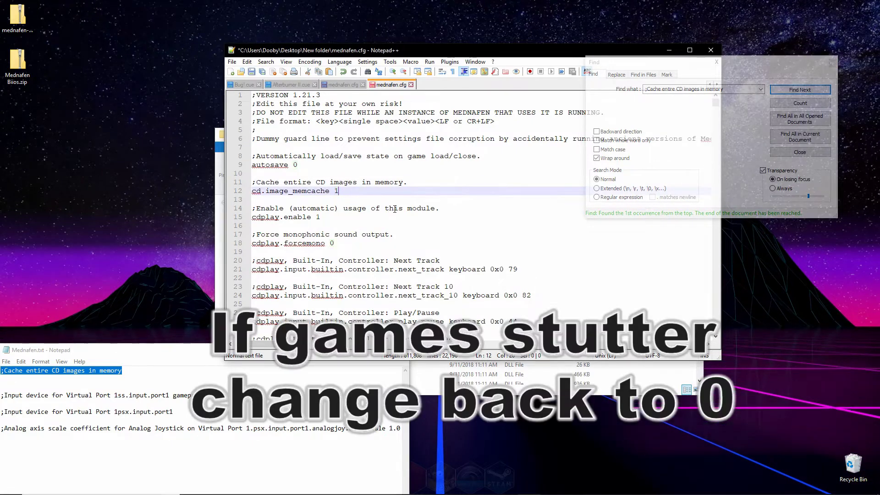
# Step: Find ";Input device for Virtual Port 1" for ss.input.port1 in mednafen.cfg using the text from Mednafen.txt, and set it to 3dpad
pyautogui.moveTo(1, 396); pyautogui.dragTo(199, 395)
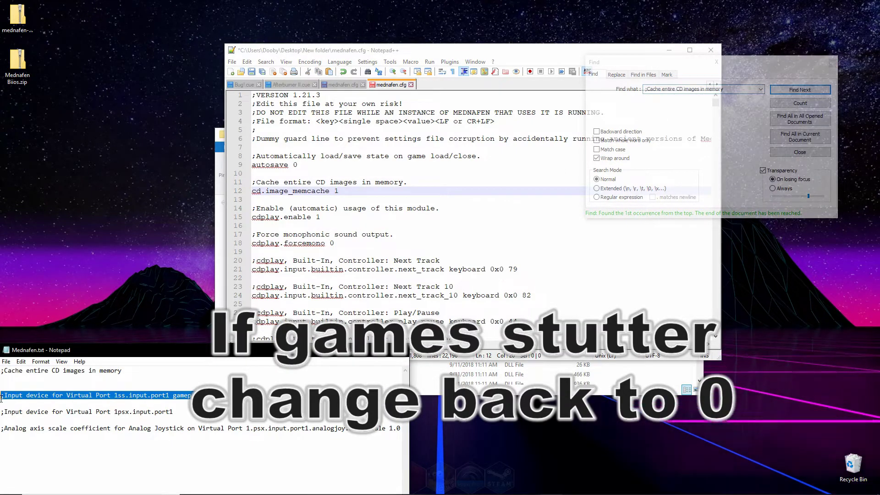
pyautogui.click(616, 105)
pyautogui.hotkey('ctrl', 'v')
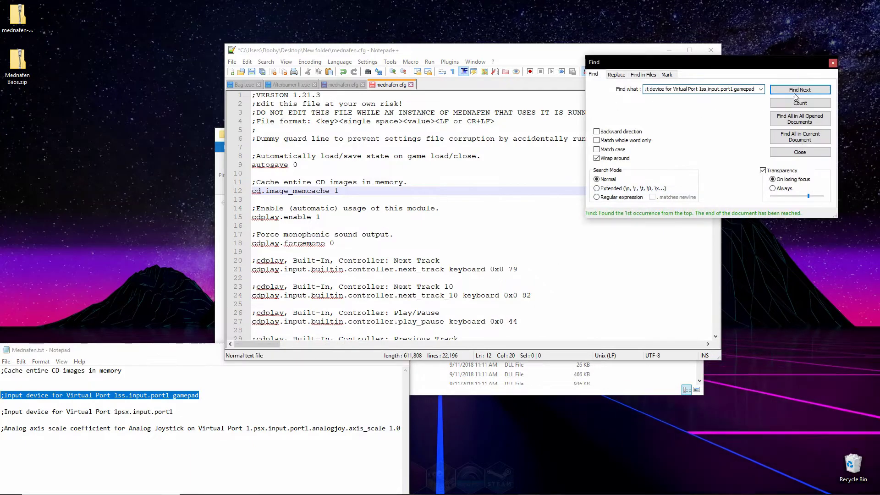
pyautogui.click(800, 90)
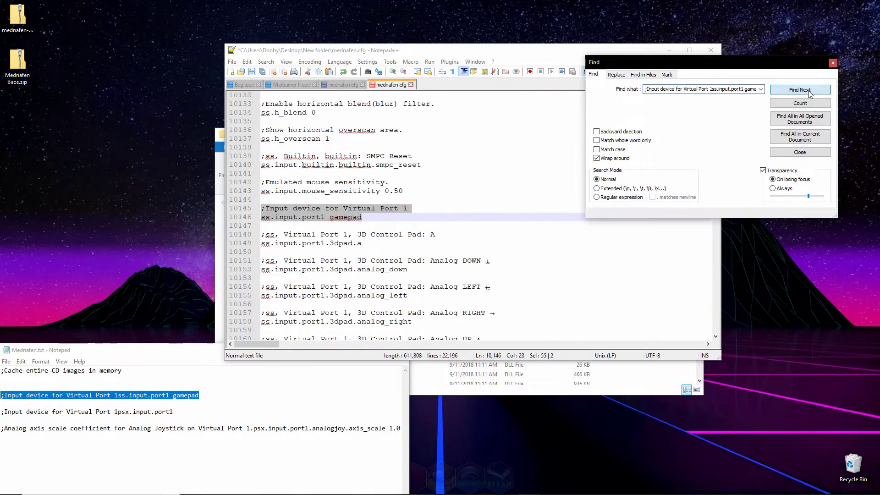
pyautogui.doubleClick(343, 217)
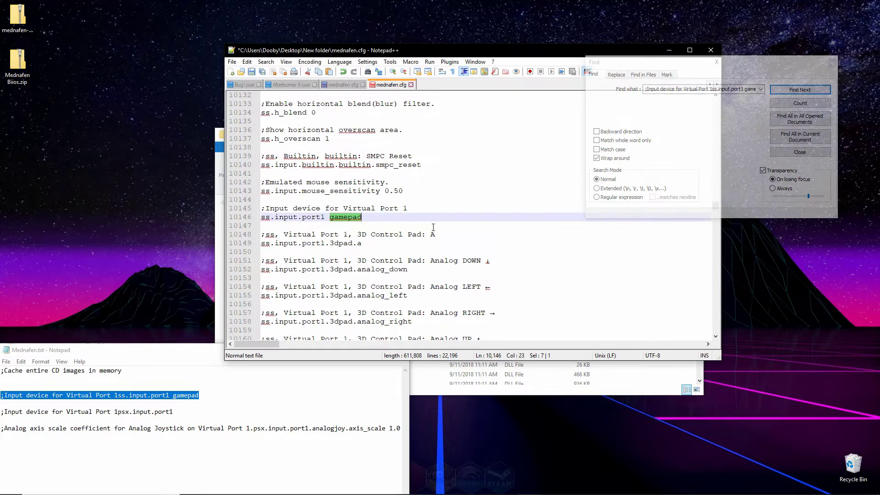
pyautogui.write('3dp')
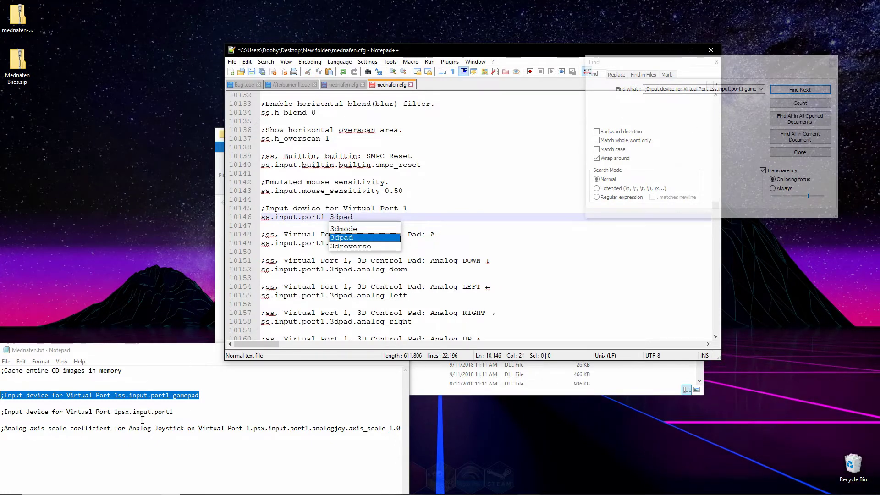
# Step: Find ";Input device for Virtual Port 1" for psx.input.port1 using the text from Mednafen.txt, and set it to dualshock
pyautogui.moveTo(206, 411); pyautogui.dragTo(1, 406)
pyautogui.hotkey('ctrl', 'c')
pyautogui.click(756, 89)
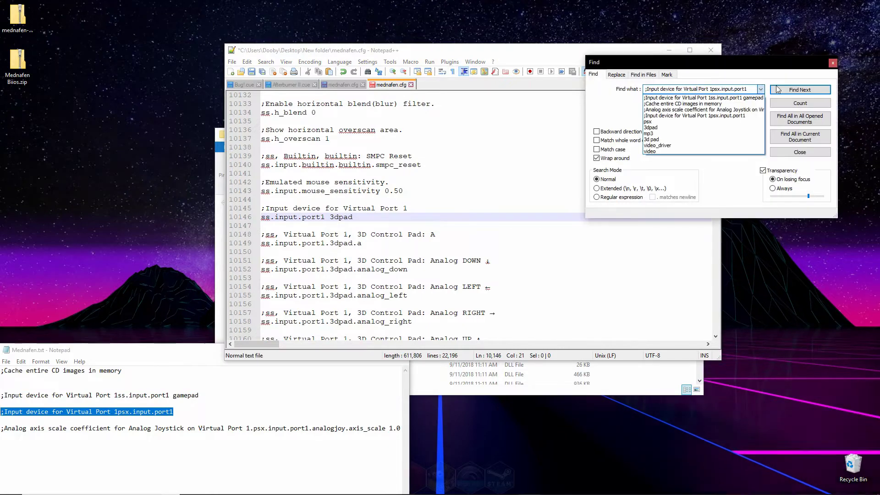
pyautogui.hotkey('ctrl', 'v')
pyautogui.click(793, 90)
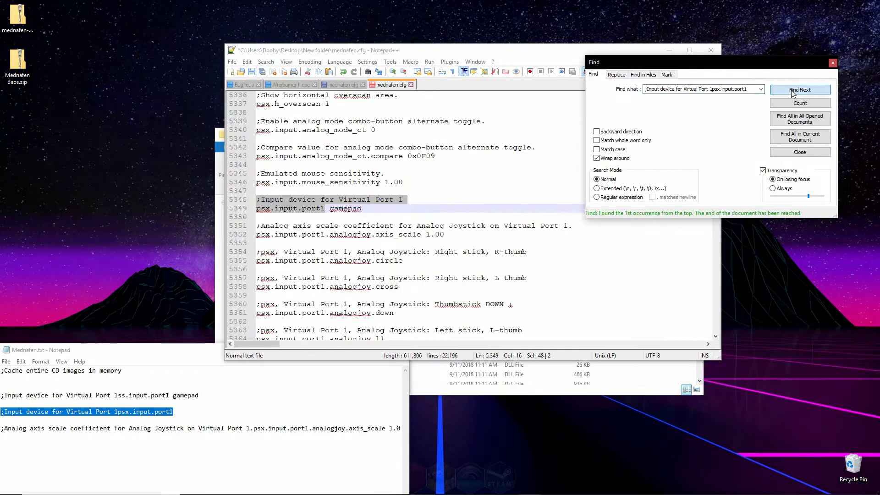
pyautogui.tripleClick(351, 208)
pyautogui.click(355, 206)
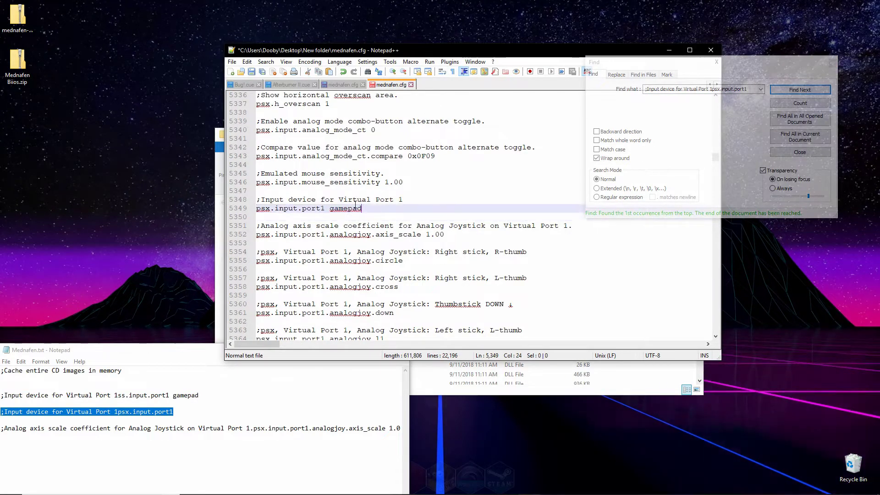
pyautogui.doubleClick(349, 209)
pyautogui.write('dua')
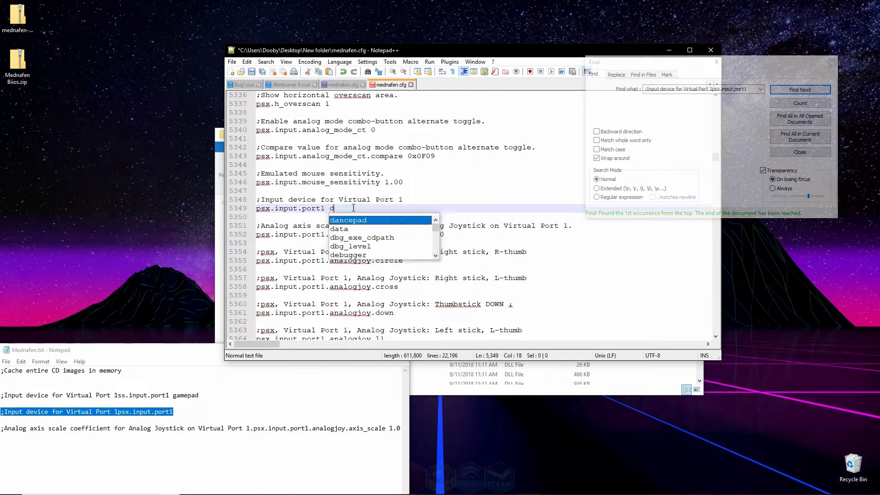
pyautogui.write('lshock')
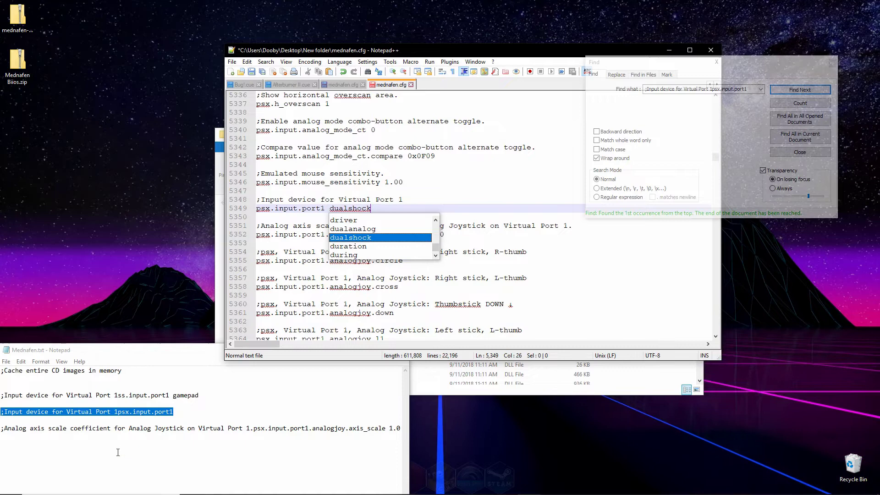
# Step: Find the psx.input.port1.analogjoy.axis_scale setting using the text from Mednafen.txt, set it to 1.25, then save mednafen.cfg and close the editor
pyautogui.moveTo(1, 428); pyautogui.dragTo(298, 428)
pyautogui.hotkey('ctrl', 'c')
pyautogui.click(701, 89)
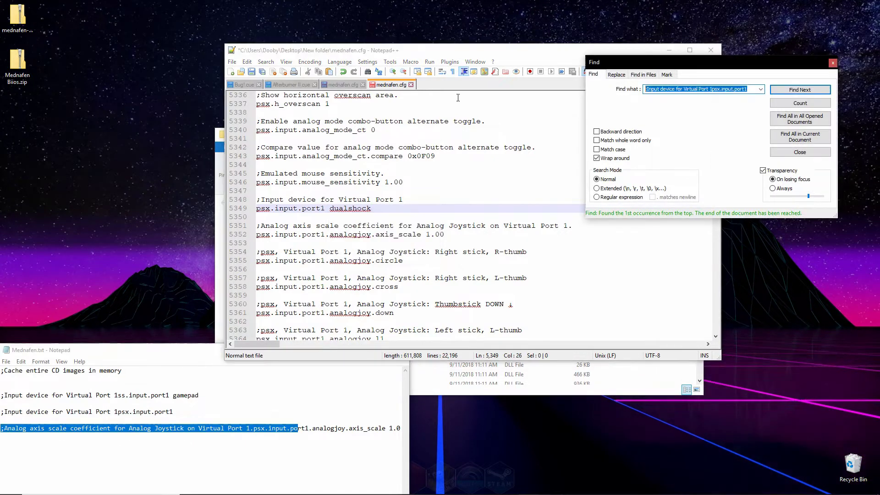
pyautogui.hotkey('ctrl', 'v')
pyautogui.click(808, 91)
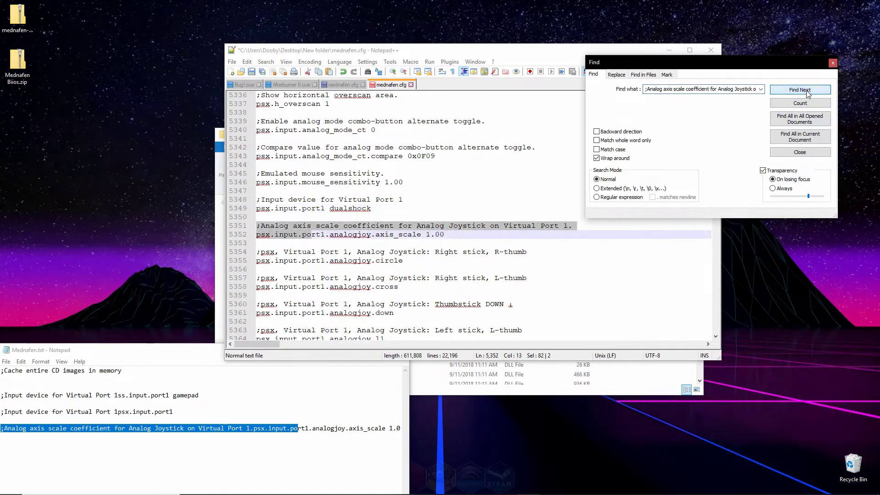
pyautogui.click(441, 234)
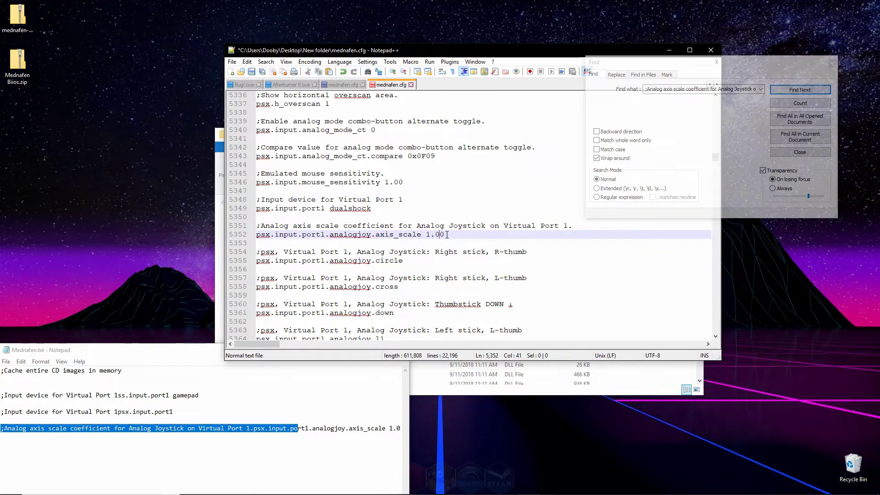
pyautogui.press('BackSpace')
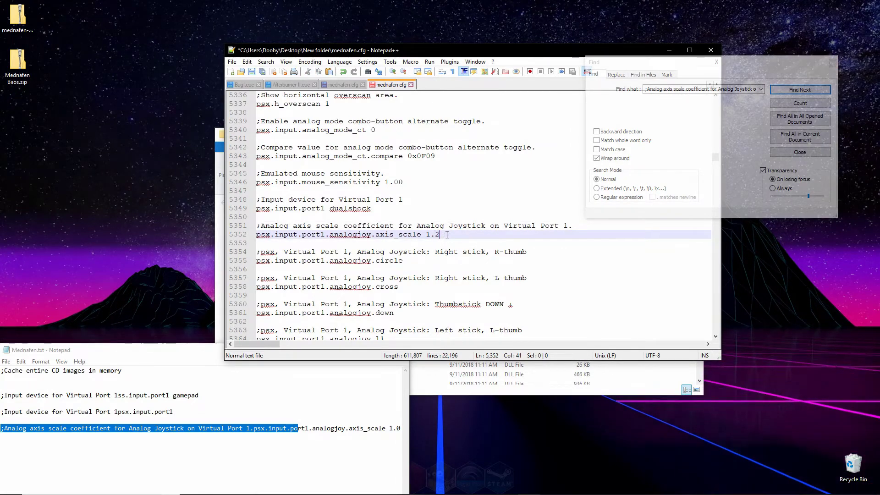
pyautogui.click(251, 71)
pyautogui.click(234, 62)
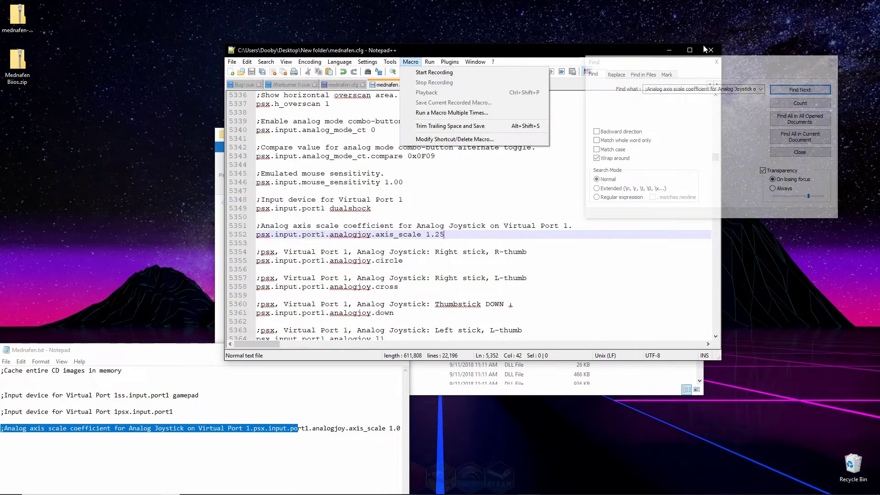
pyautogui.click(711, 50)
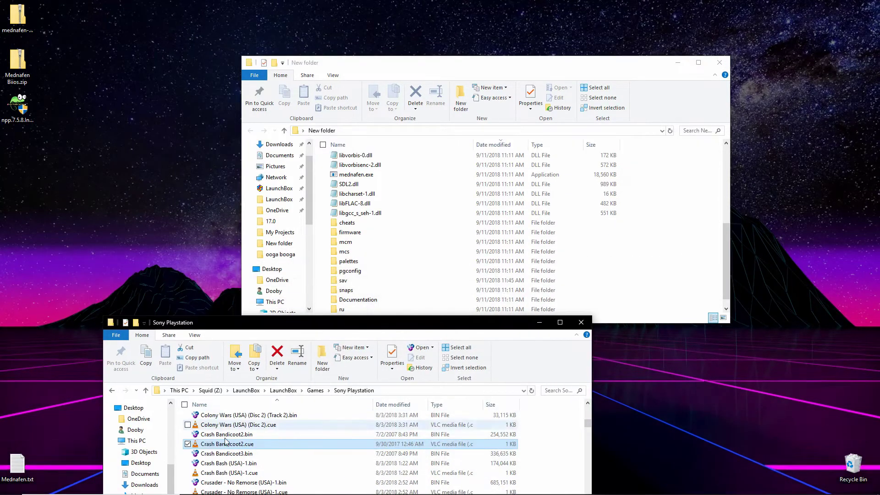
# Step: Open Crash Bandicoot2.cue with mednafen.exe and map the up, down, left and right D-pad directions of DualShock 1
pyautogui.click(237, 444)
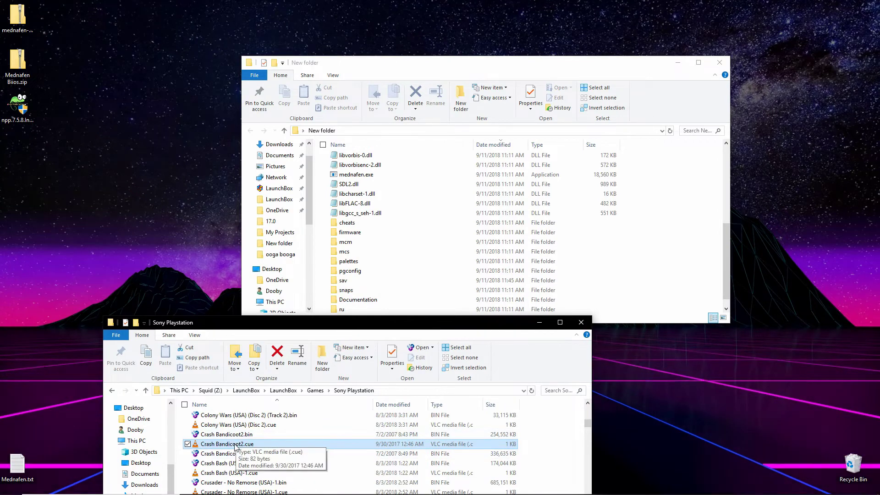
pyautogui.moveTo(234, 446); pyautogui.dragTo(370, 188)
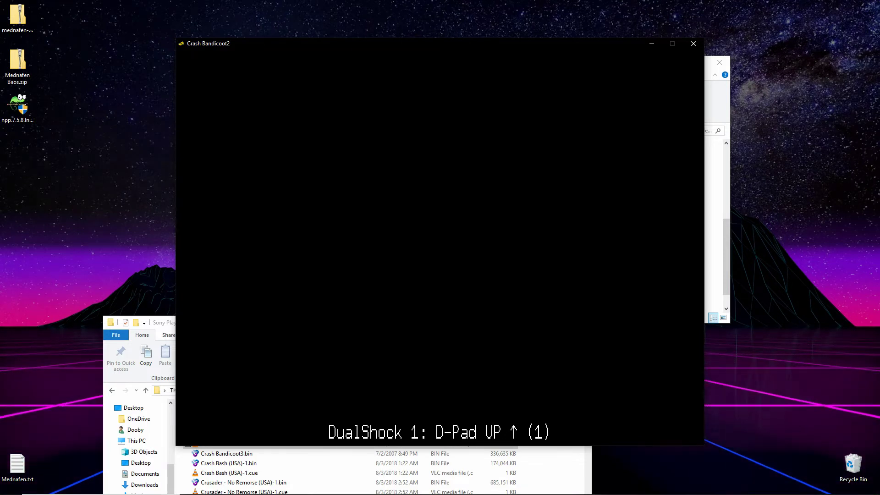
pyautogui.press('Up')
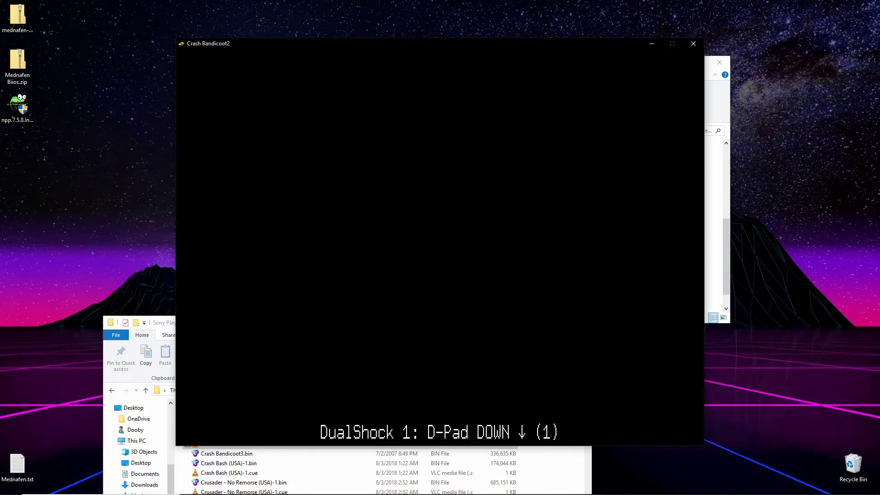
pyautogui.press('Down')
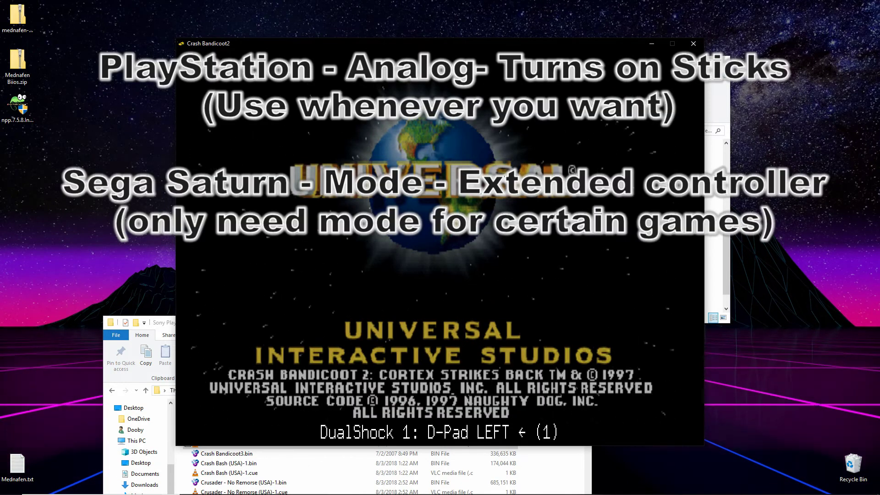
pyautogui.press('Left')
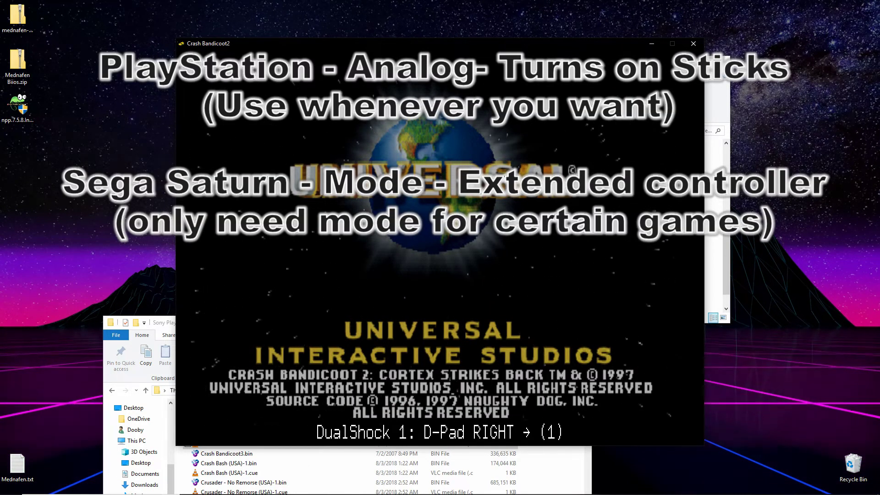
pyautogui.press('Right')
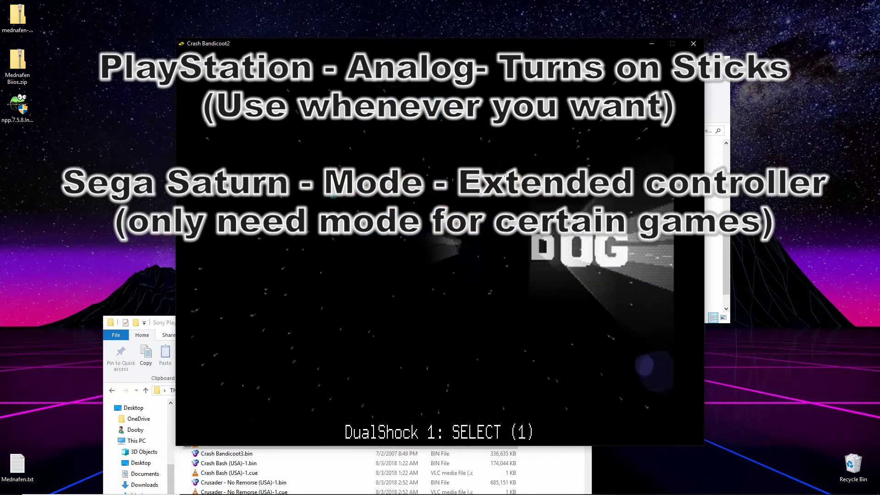
# Step: Map the SELECT and START buttons of DualShock 1
pyautogui.press('BackSpace')
pyautogui.press('BackSpace')
pyautogui.press('Return')
pyautogui.press('Return')
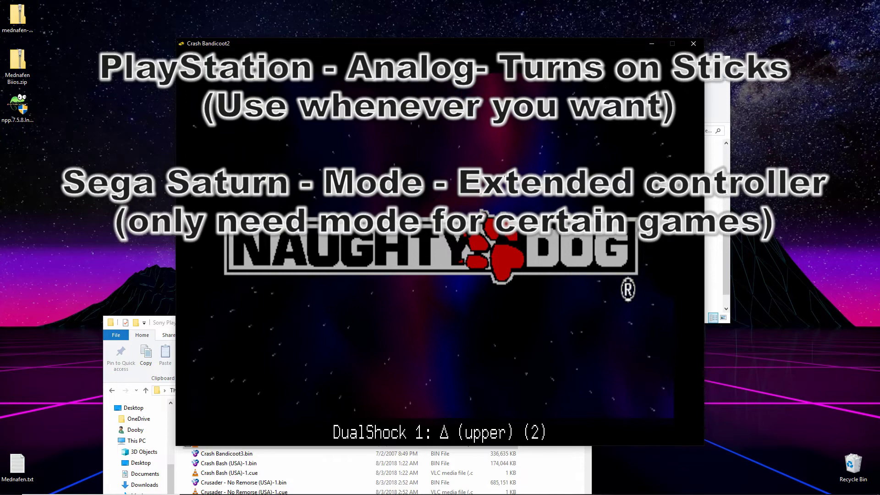
# Step: Map the triangle and x buttons of DualShock 1, including their rapid versions
pyautogui.press('w')
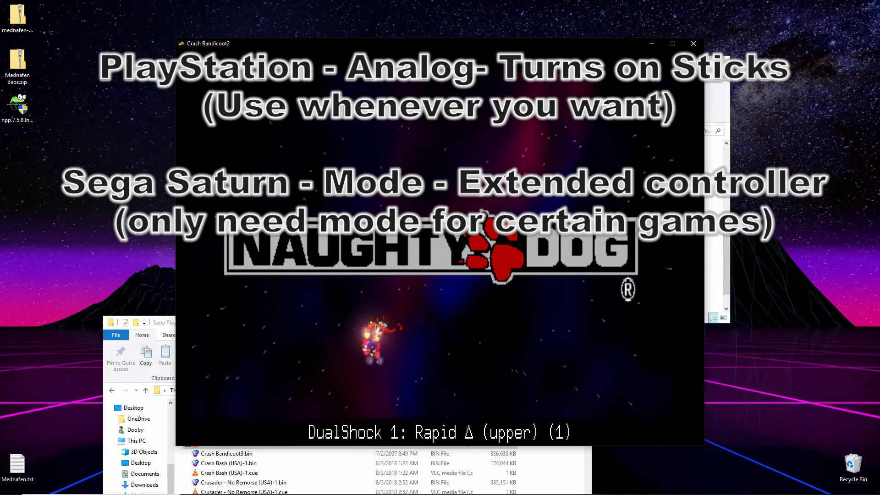
pyautogui.press('w')
pyautogui.press('w')
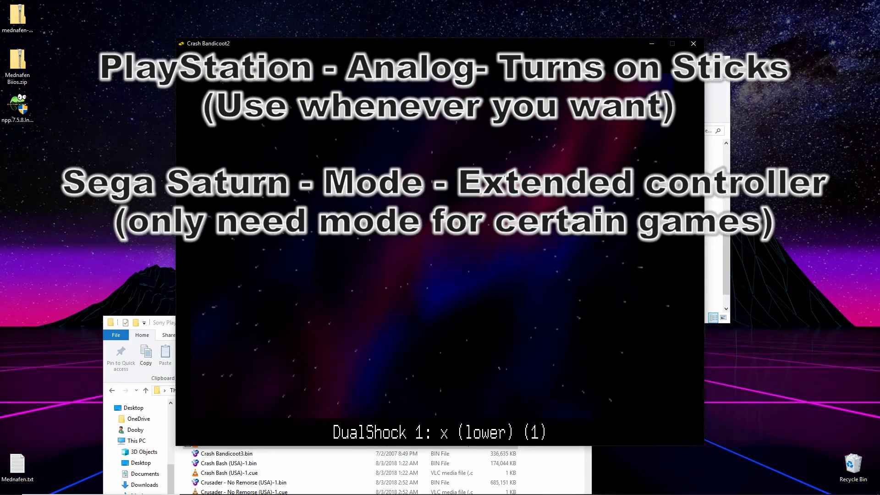
pyautogui.press('s')
pyautogui.press('s')
pyautogui.press('s')
pyautogui.press('s')
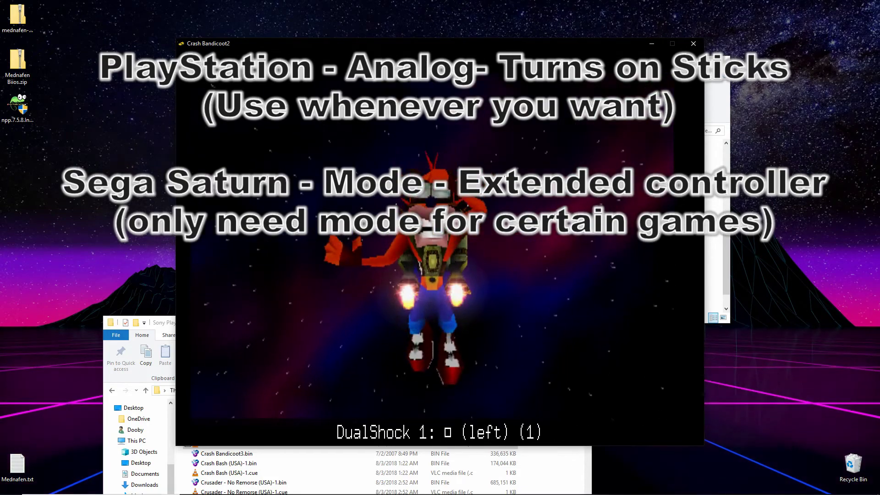
# Step: Map the square and circle buttons of DualShock 1, including their rapid versions
pyautogui.press('a')
pyautogui.press('a')
pyautogui.press('a')
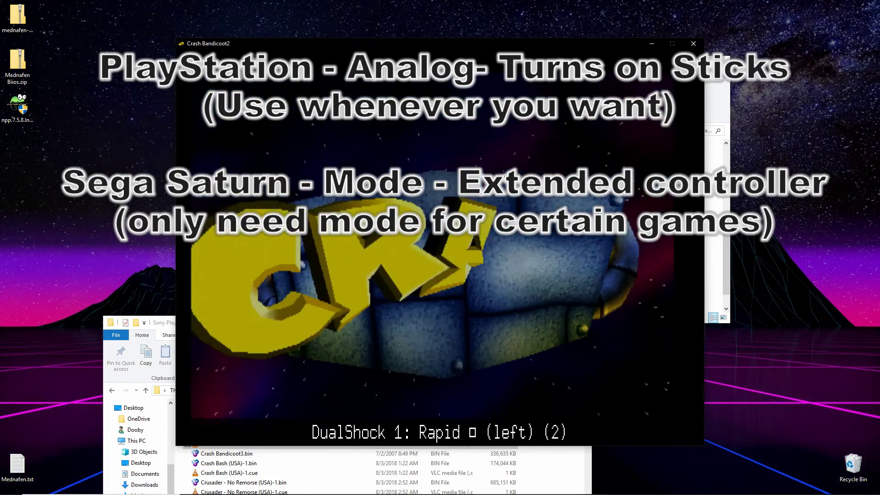
pyautogui.press('d')
pyautogui.press('d')
pyautogui.press('d')
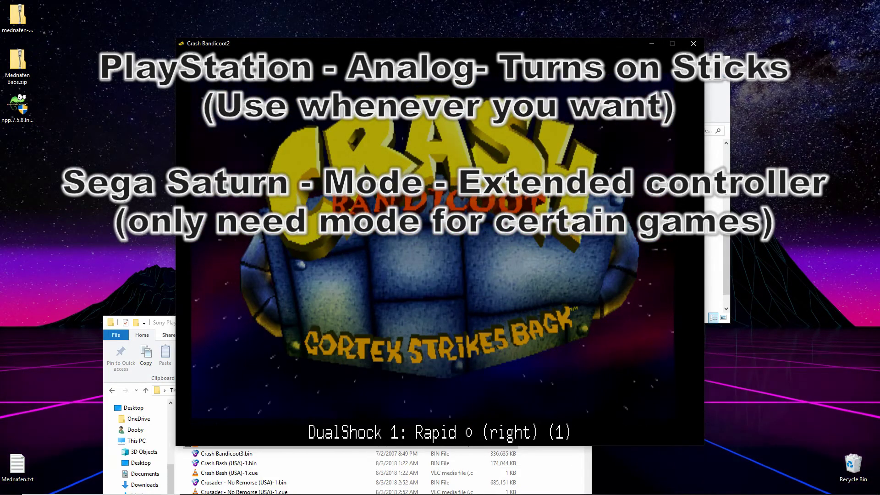
pyautogui.press('d')
pyautogui.press('d')
# Step: Map the left and right shoulder buttons of DualShock 1
pyautogui.press('q')
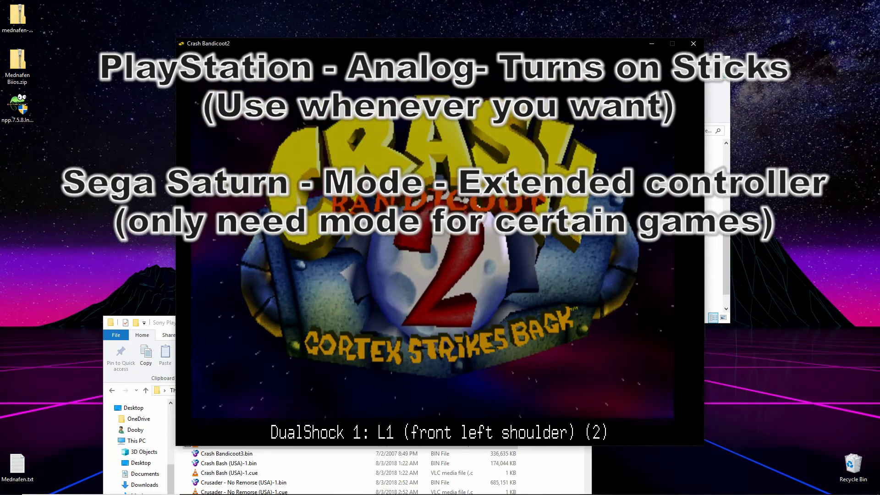
pyautogui.press('q')
pyautogui.press('a')
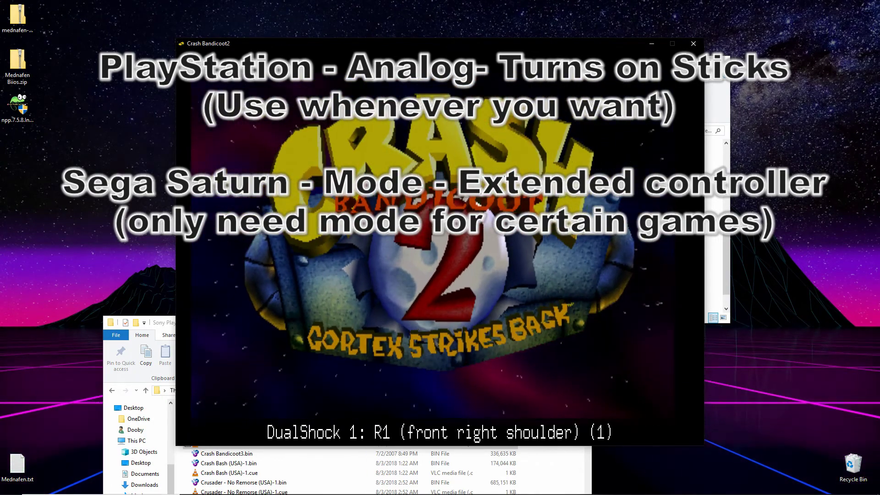
pyautogui.press('e')
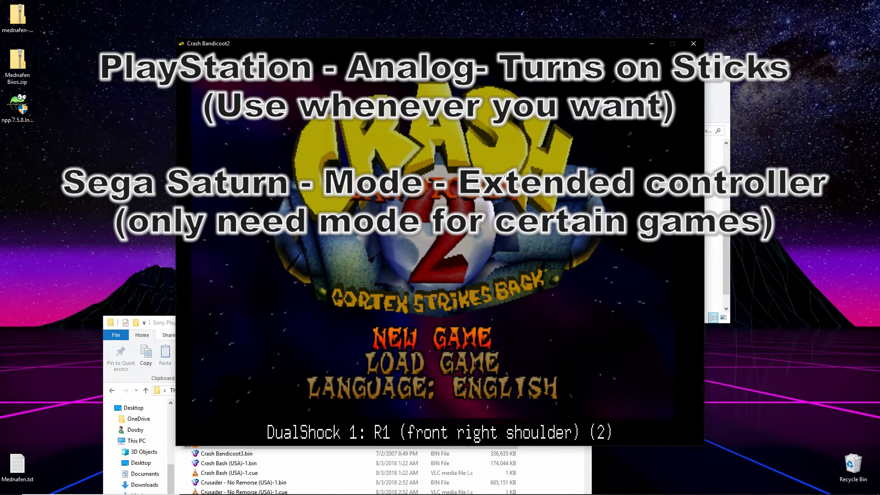
pyautogui.press('e')
pyautogui.press('d')
pyautogui.press('d')
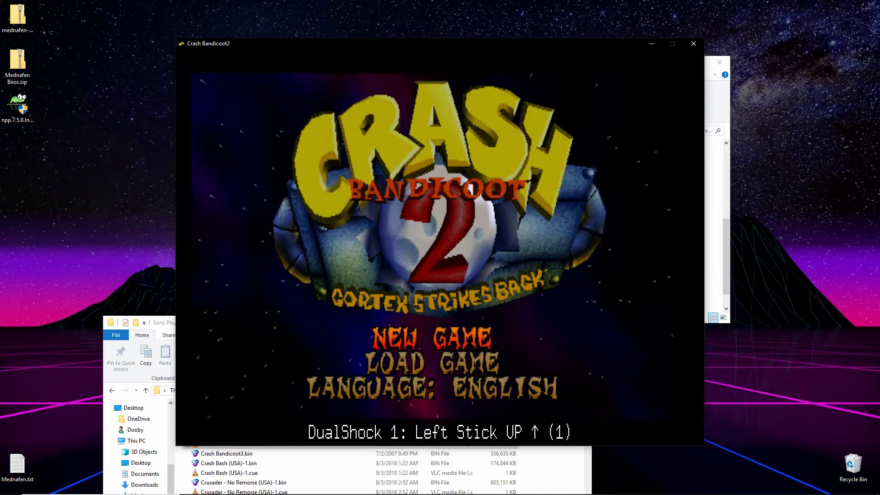